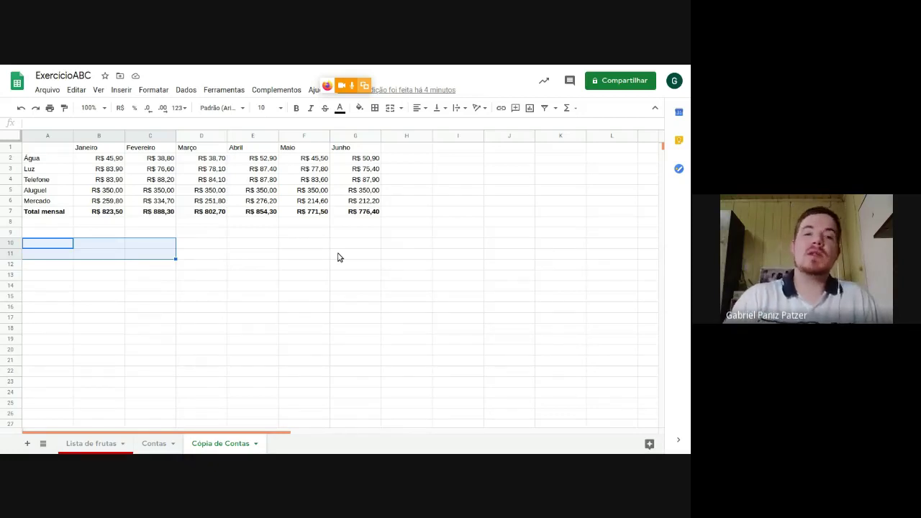
left_click(105, 161)
left_click(162, 169)
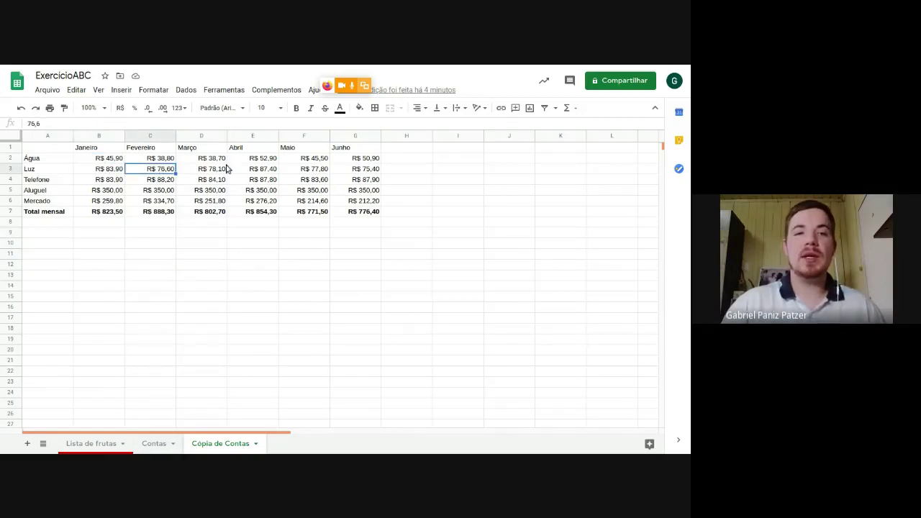
left_click(255, 161)
left_click(367, 171)
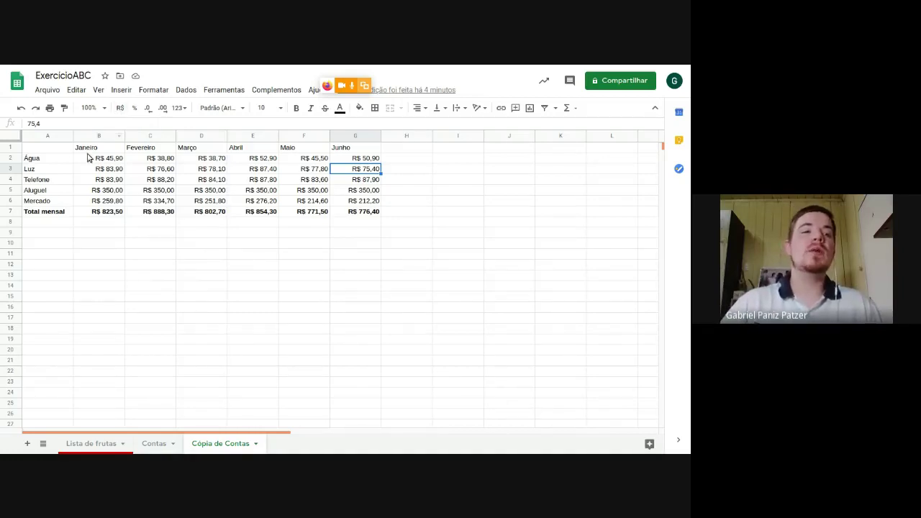
- Create a conditional formatting rule for the table range A1:G7 with a custom style of dark green fill and bold white text
left_click_drag(67, 149, 372, 213)
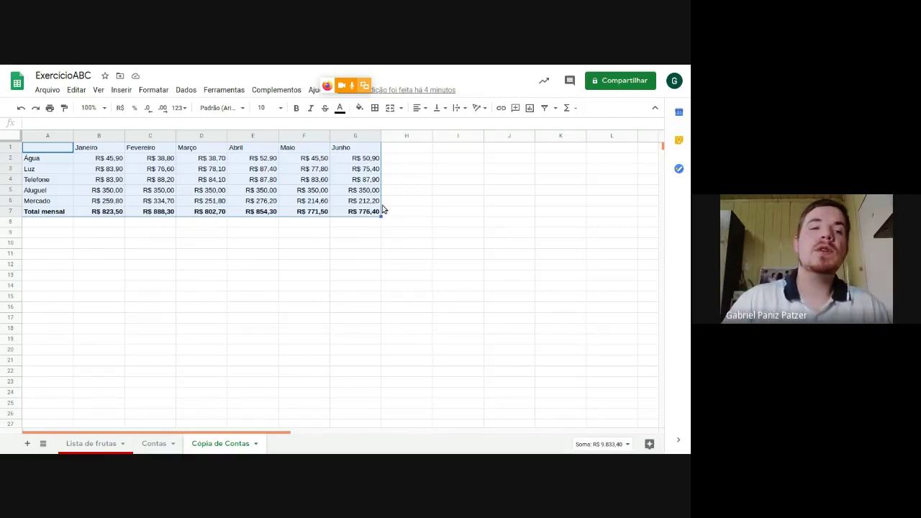
left_click(153, 93)
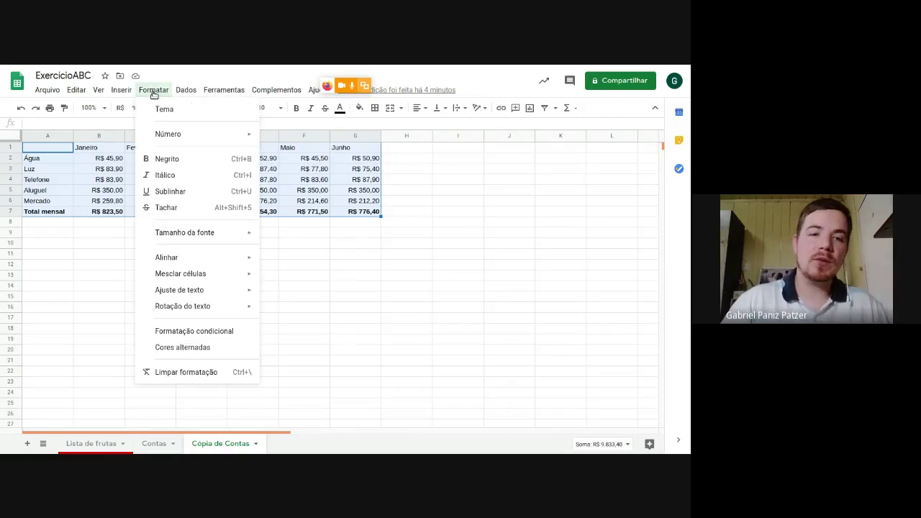
left_click(181, 333)
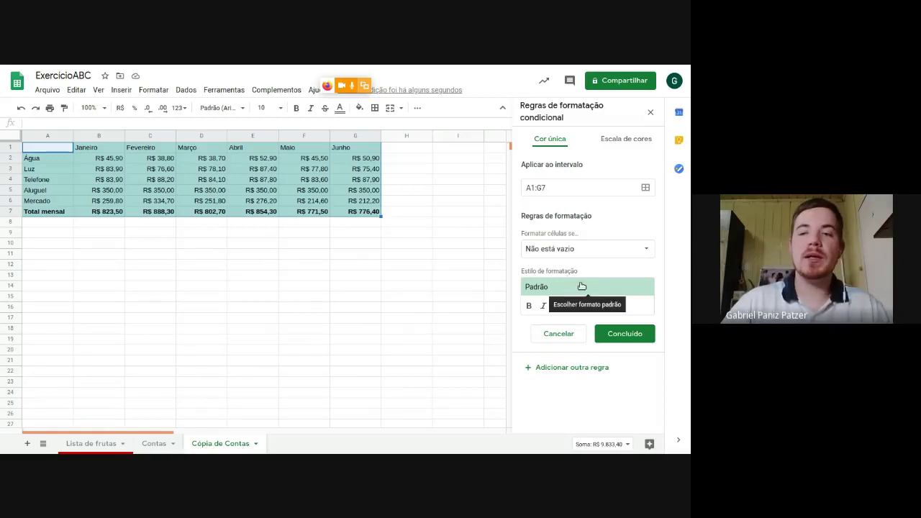
left_click(628, 288)
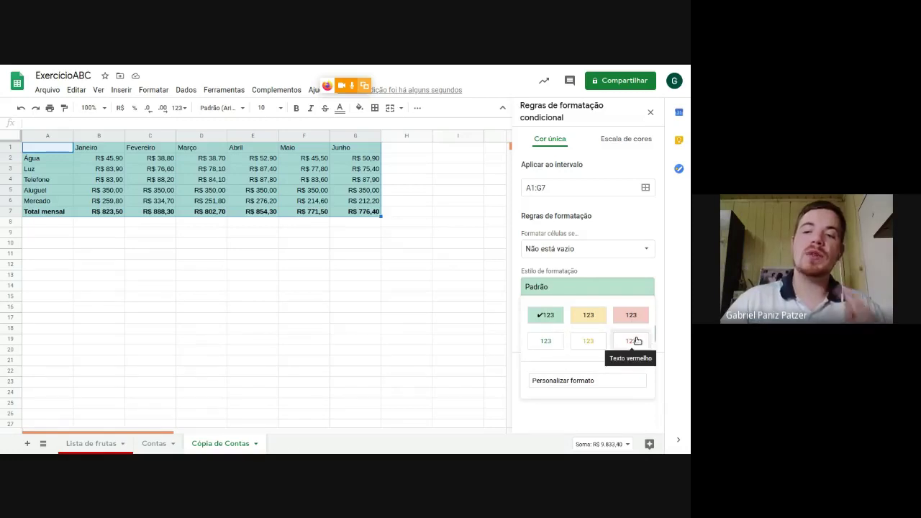
left_click(573, 384)
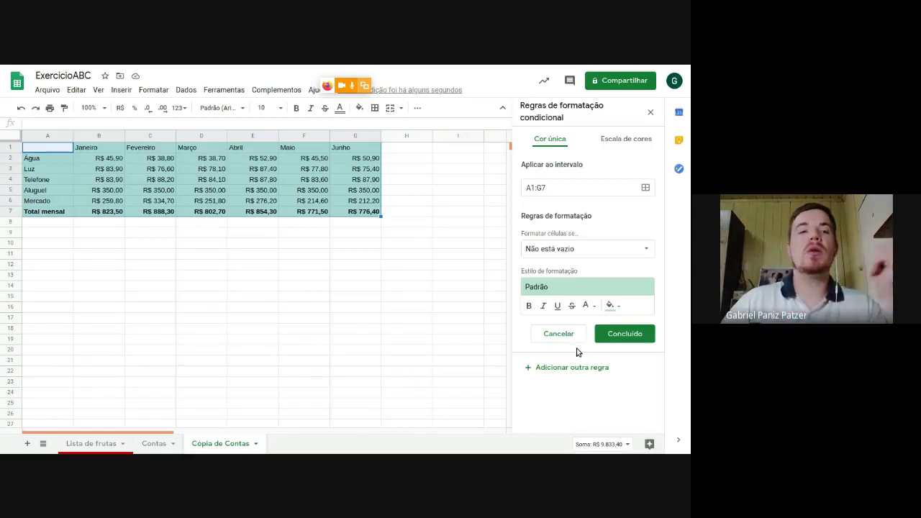
left_click(613, 308)
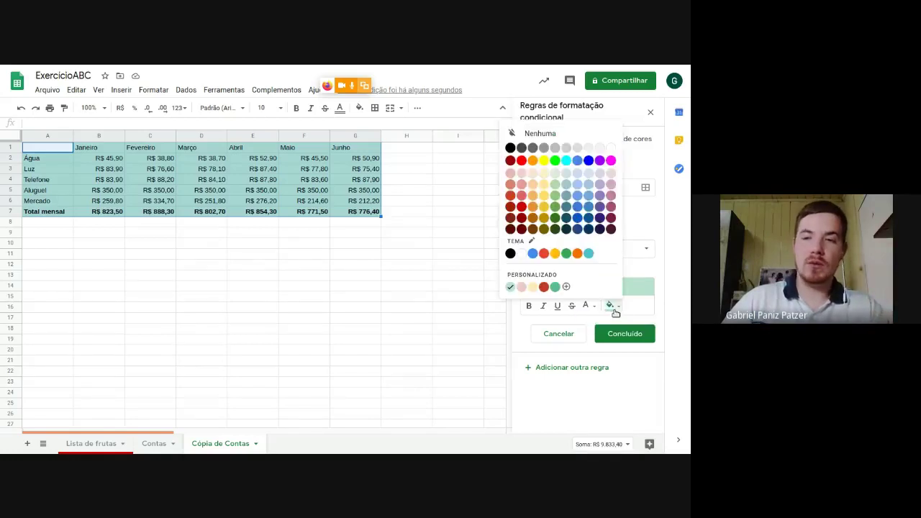
left_click(555, 229)
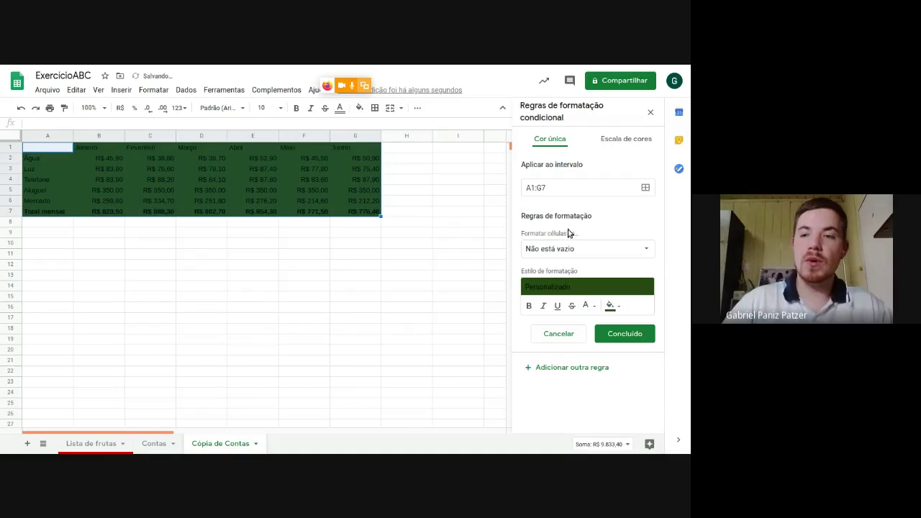
left_click(592, 308)
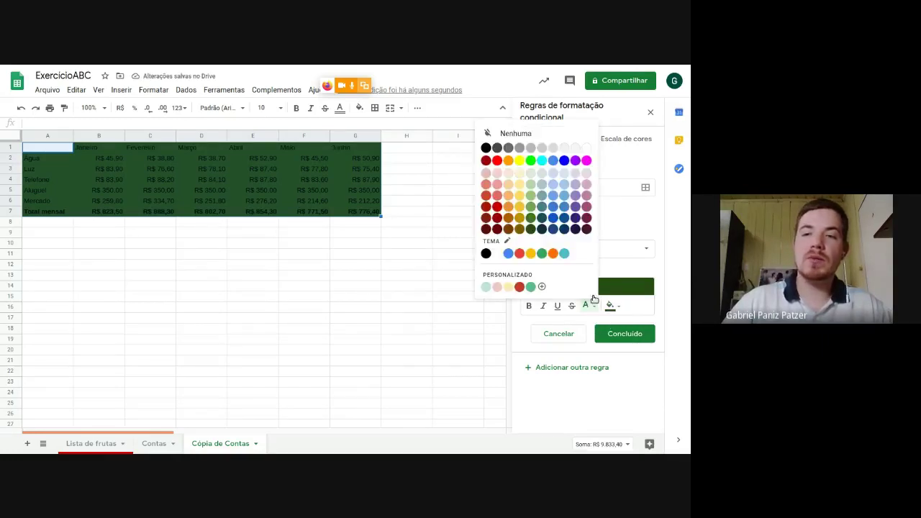
left_click(590, 149)
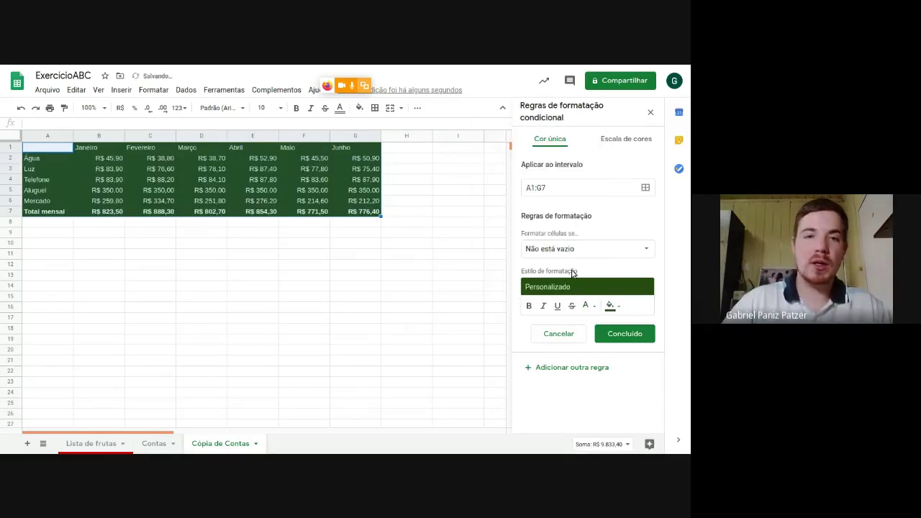
left_click(530, 307)
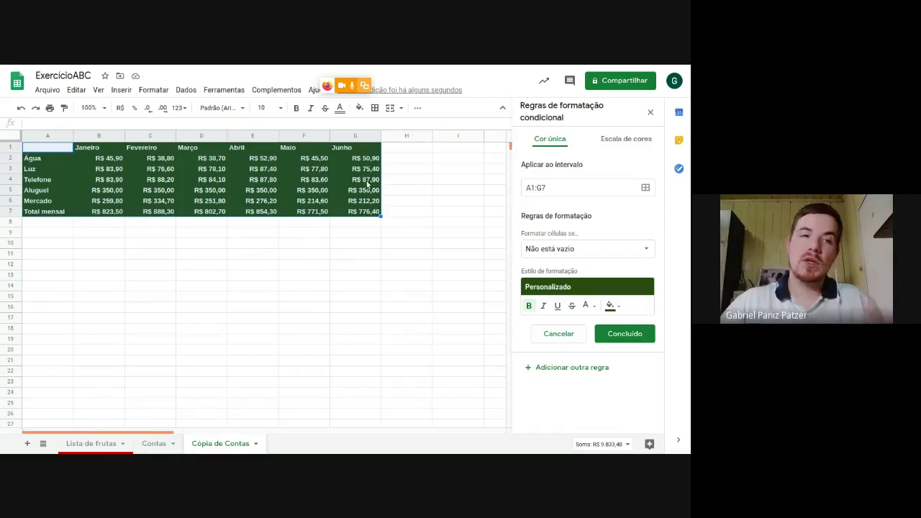
- Set the rule's condition to "Menor que" 50 and save the rule
left_click(633, 254)
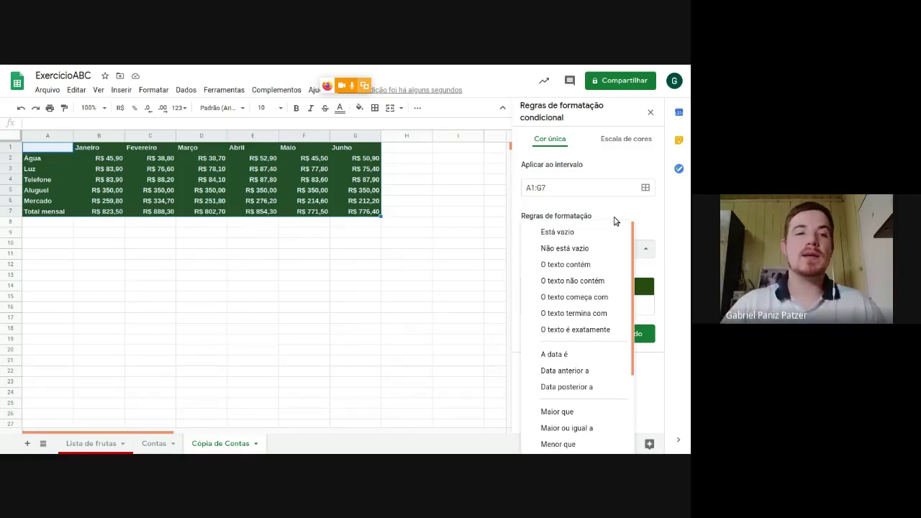
scroll(611, 263, "down", 2)
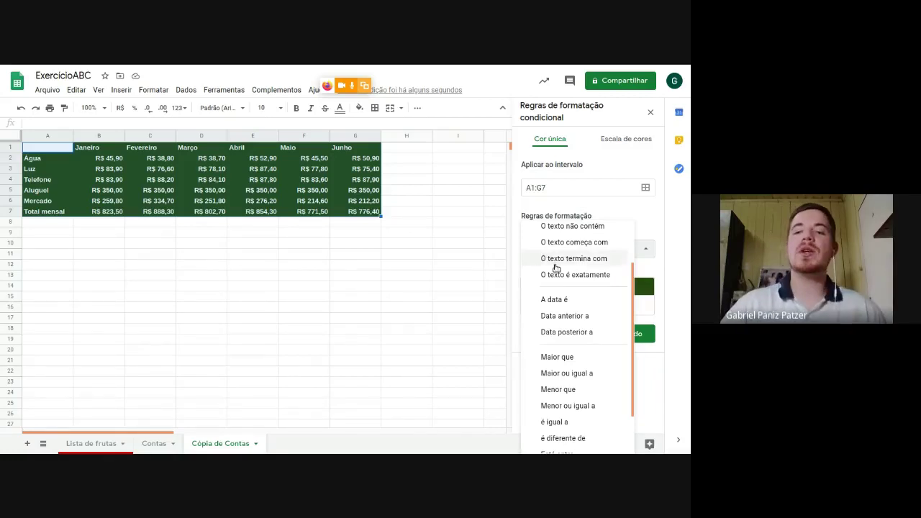
scroll(575, 264, "down", 2)
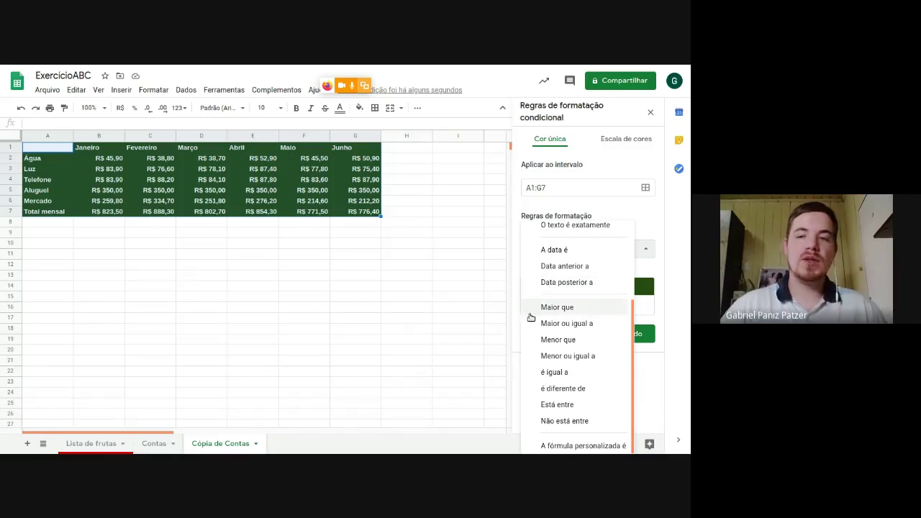
left_click(592, 344)
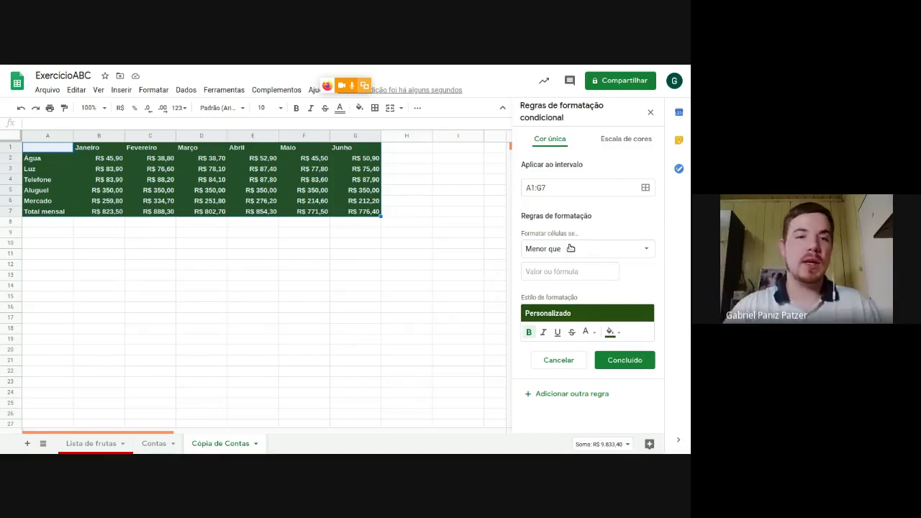
left_click(579, 271)
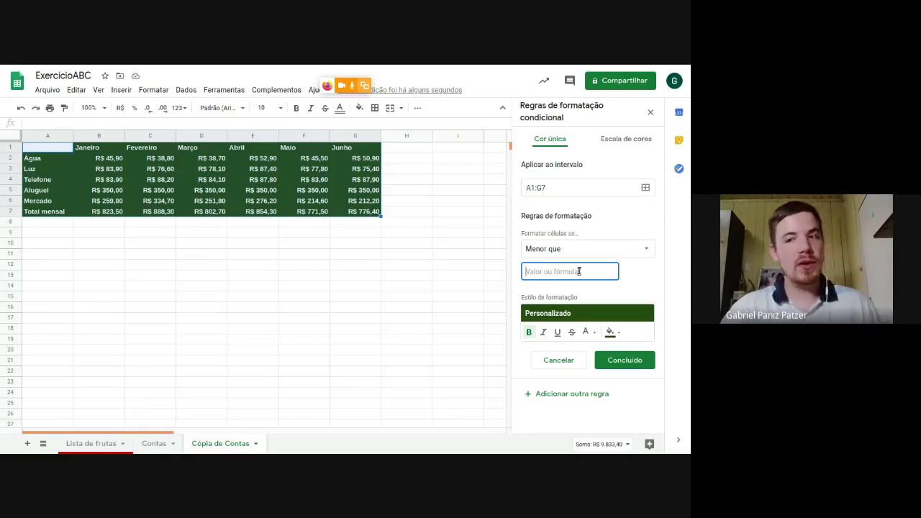
type("50")
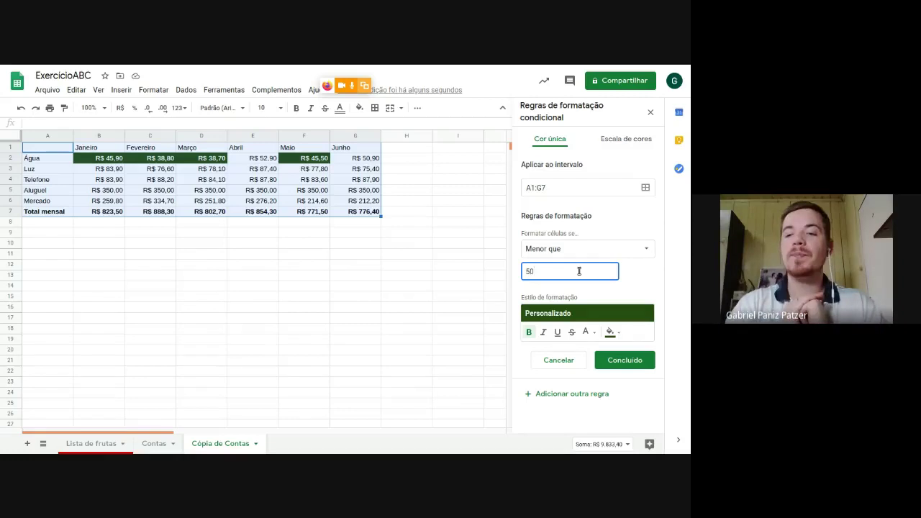
left_click(625, 362)
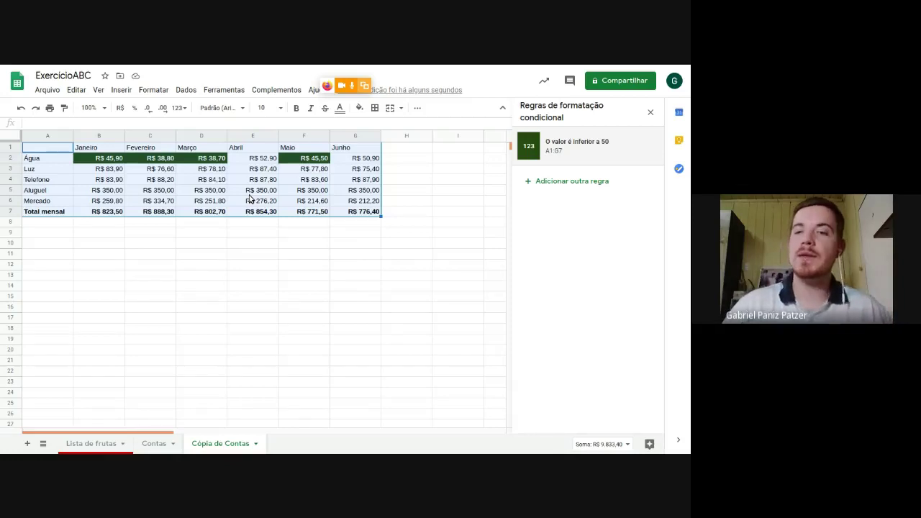
- Change the Água value for Março in cell D2 to 80
left_click(214, 162)
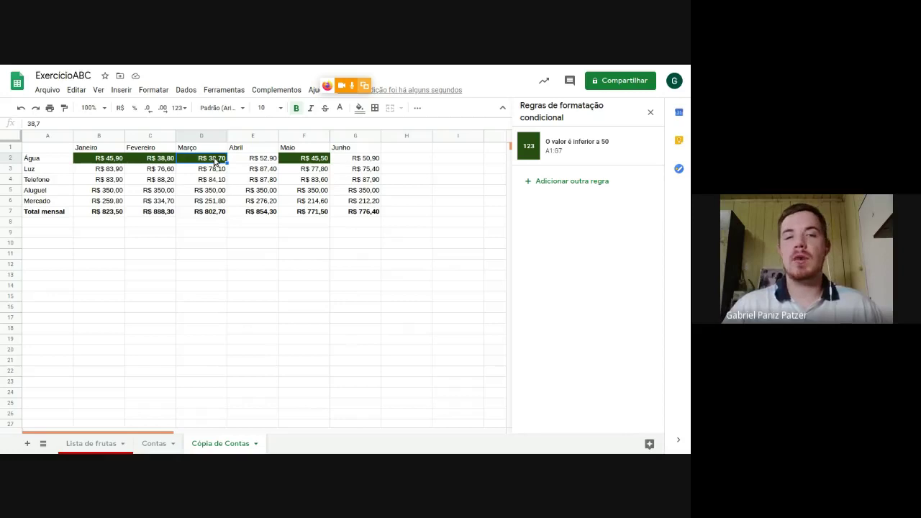
type("80")
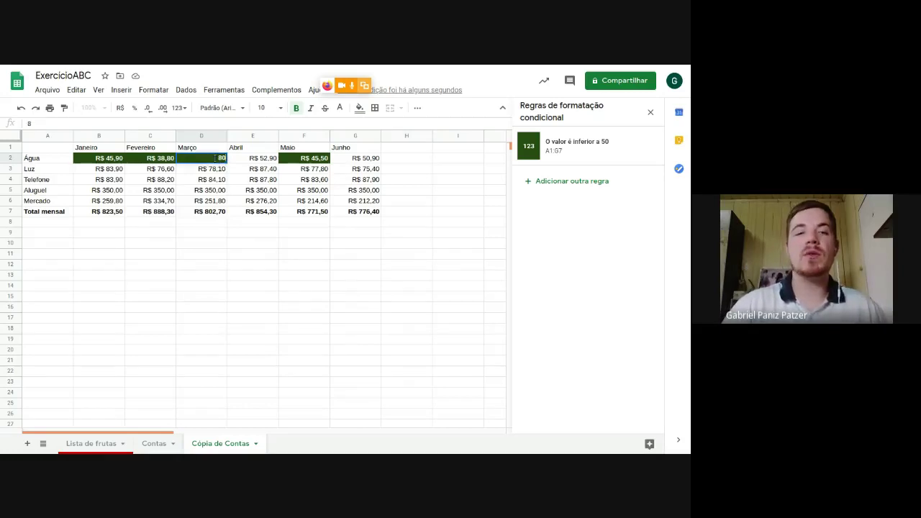
key("Return")
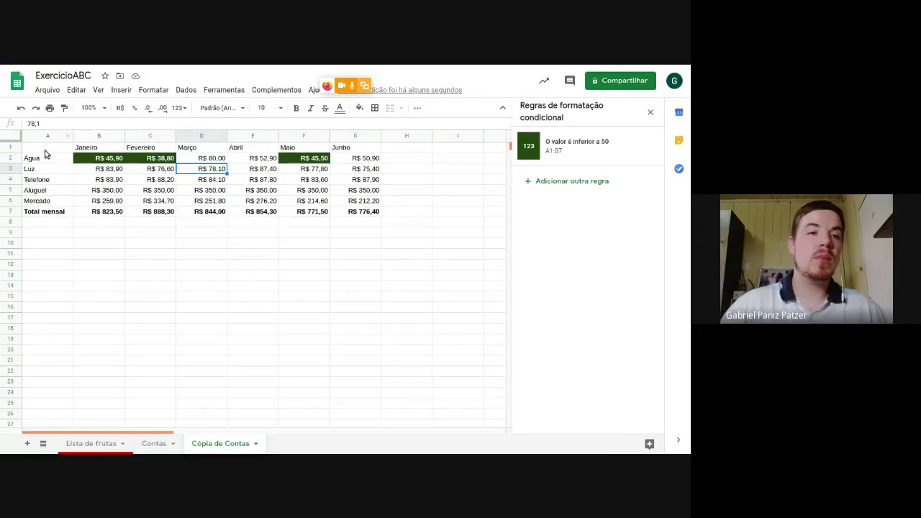
- Start a second conditional formatting rule for the range A1:G7
left_click_drag(44, 150, 353, 214)
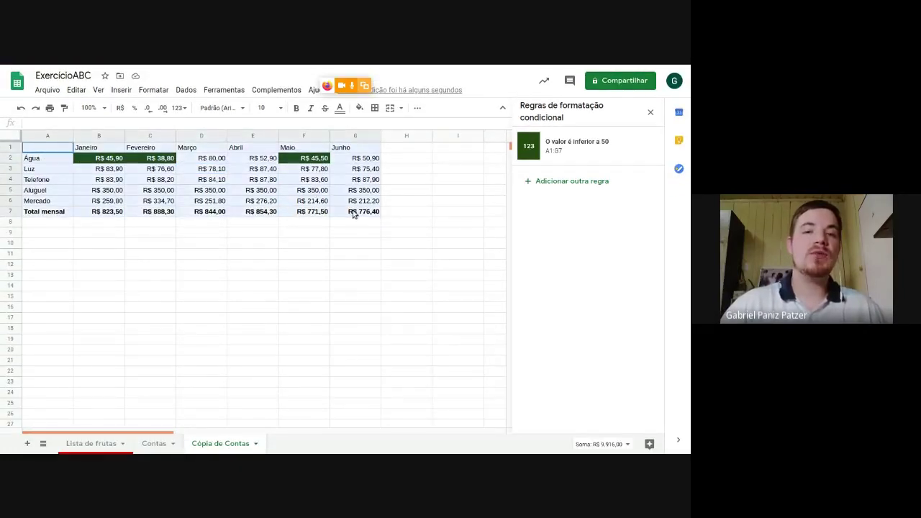
left_click(558, 181)
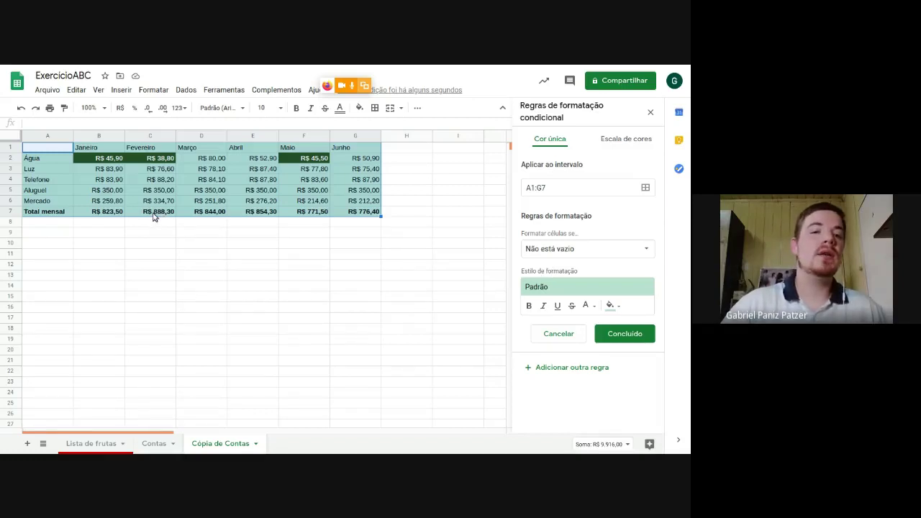
- Calculate the highest value of the range B2:G7 in cell A10 with the MÁXIMO function
left_click(58, 247)
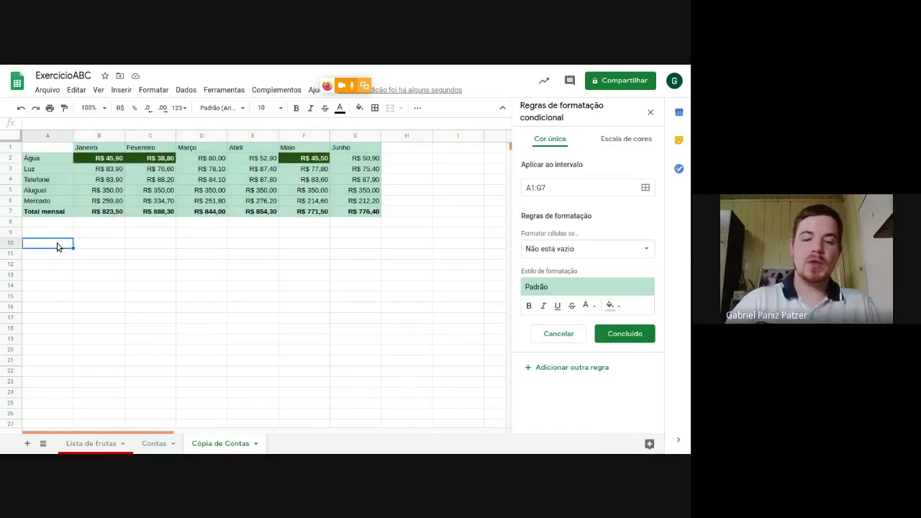
type("=máxim")
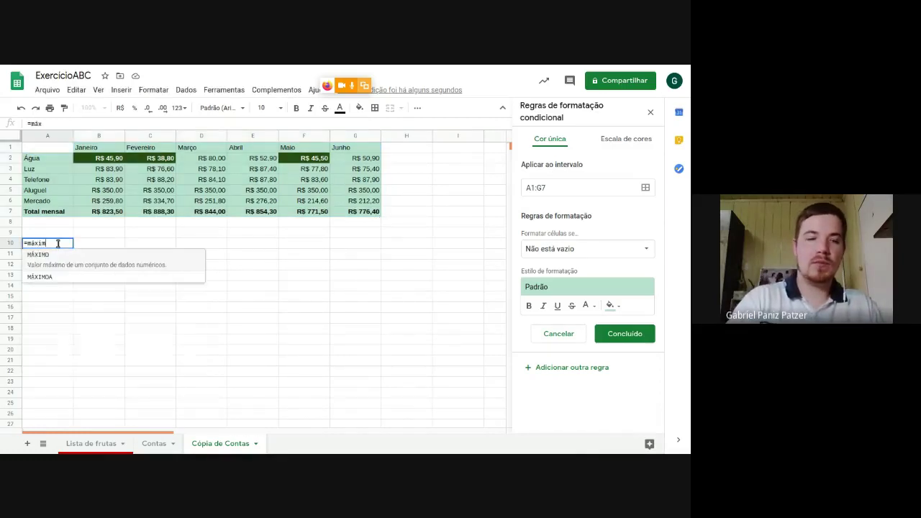
type("o(")
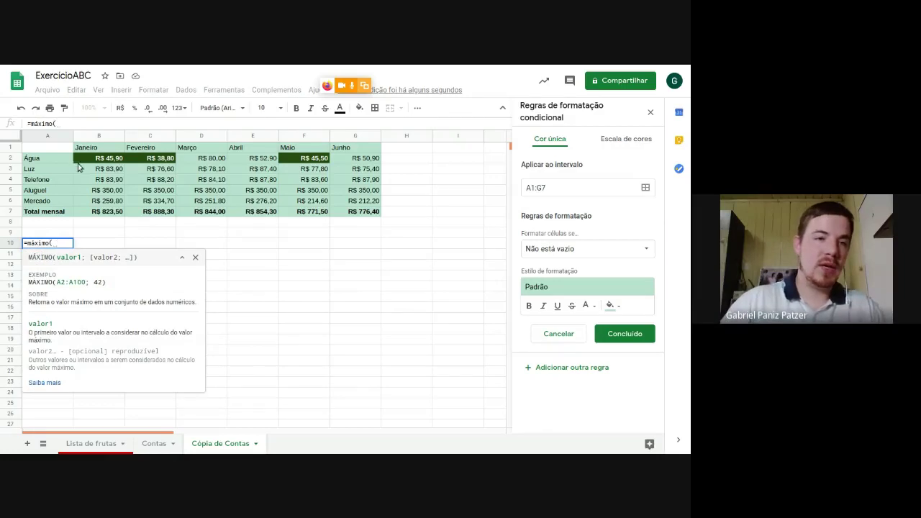
left_click_drag(79, 159, 347, 214)
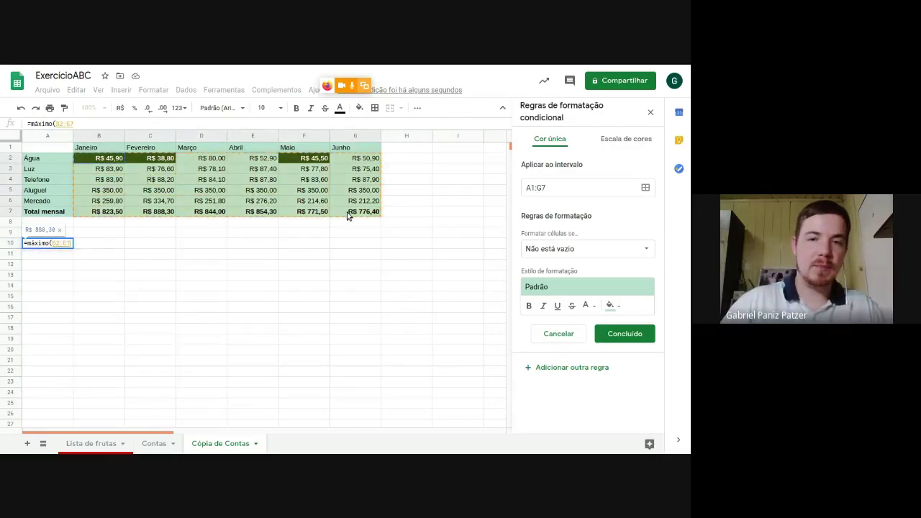
key("Return")
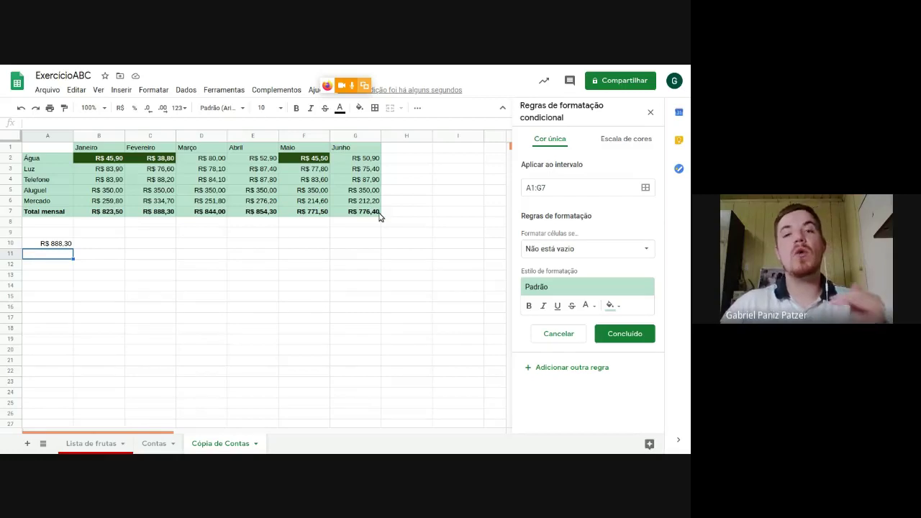
- Set the second rule's condition to "é igual a" with the value 888,3
left_click(648, 252)
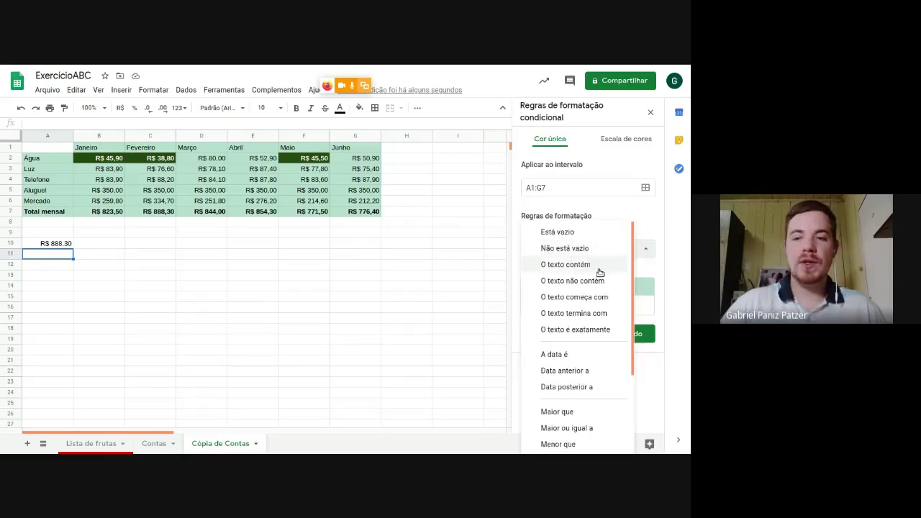
scroll(594, 276, "down", 2)
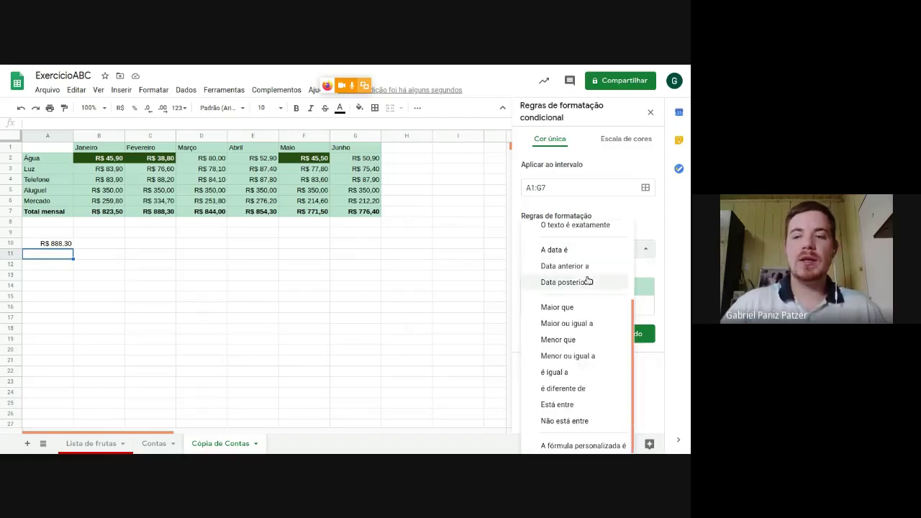
left_click(576, 373)
left_click(561, 273)
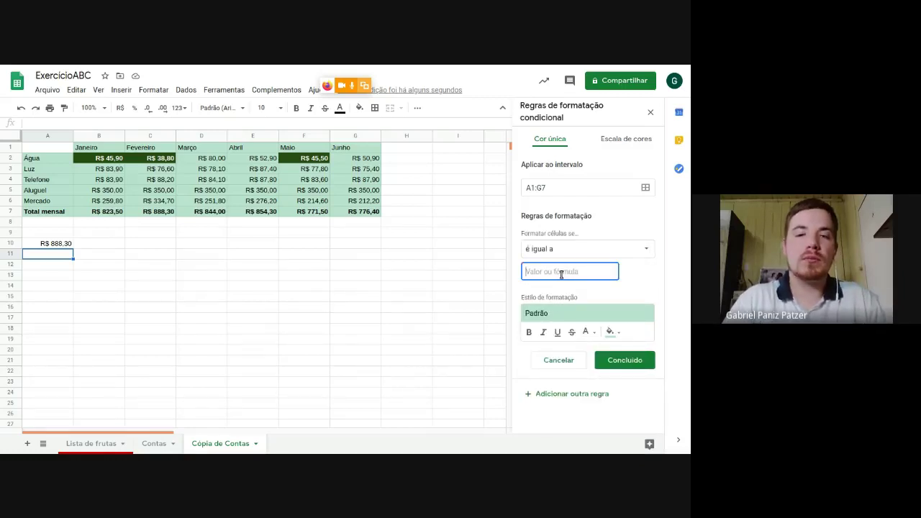
type("888,3")
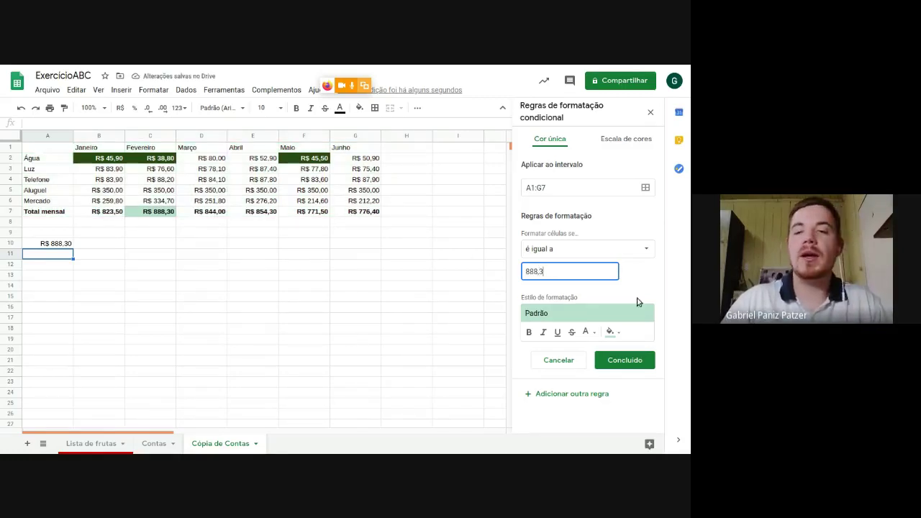
left_click_drag(556, 274, 518, 272)
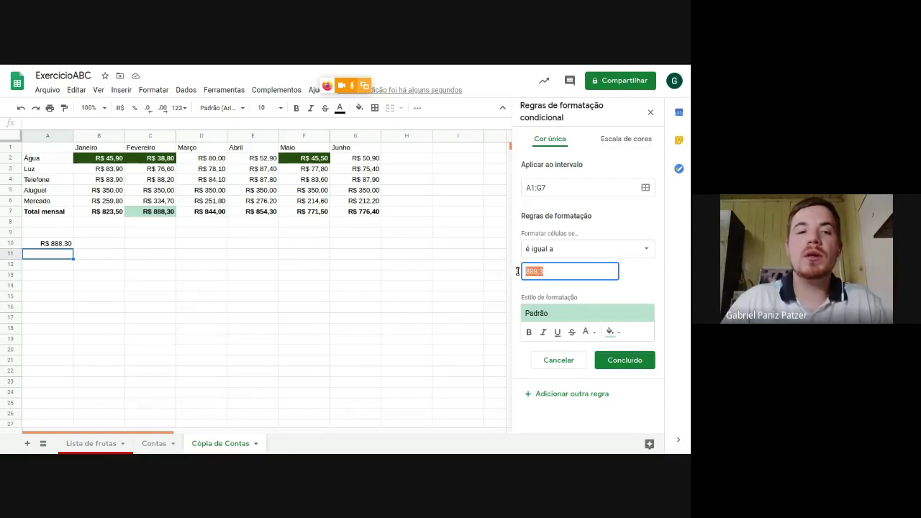
- Change the Telefone value for Abril in cell E4 to 300
left_click(265, 182)
type("300")
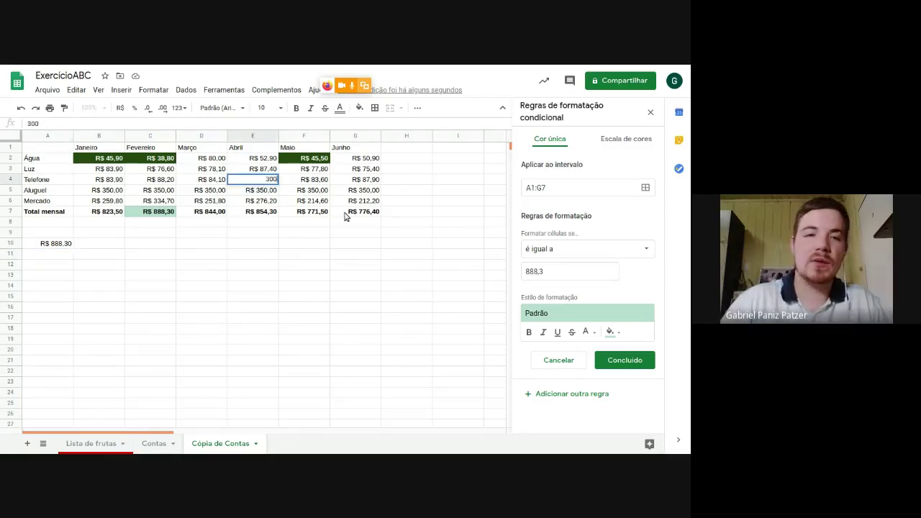
key("Return")
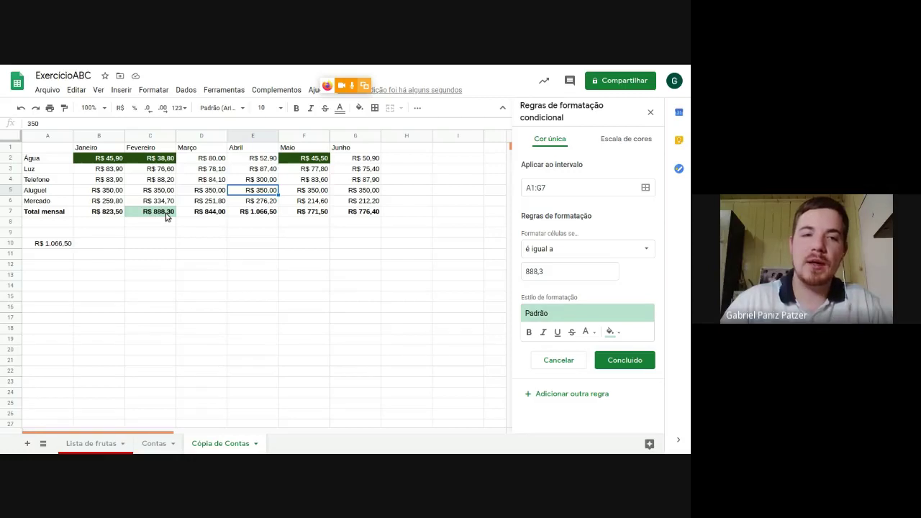
- Replace the fixed value in the "é igual a" rule with the formula =máximo($b$2:$g$7)
double_click(550, 272)
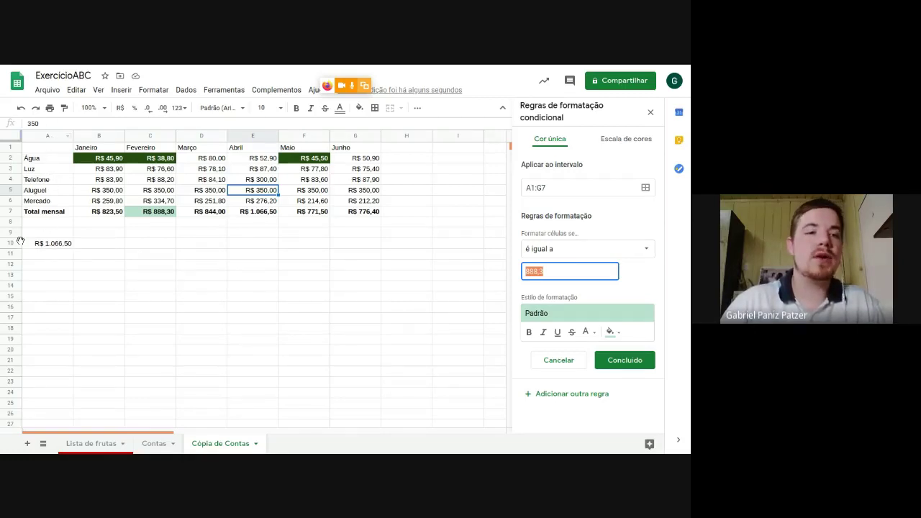
left_click(584, 269)
left_click_drag(584, 269, 492, 262)
type("=máximo")
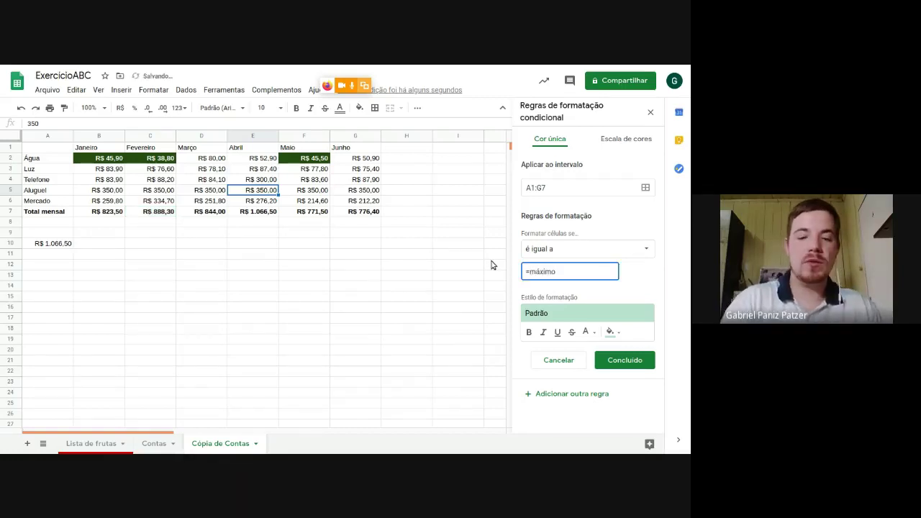
type("(")
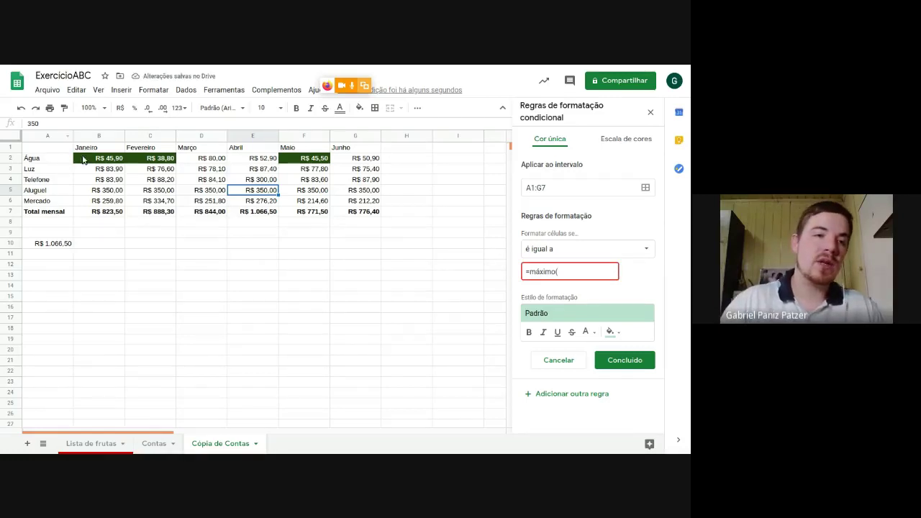
left_click_drag(81, 158, 366, 214)
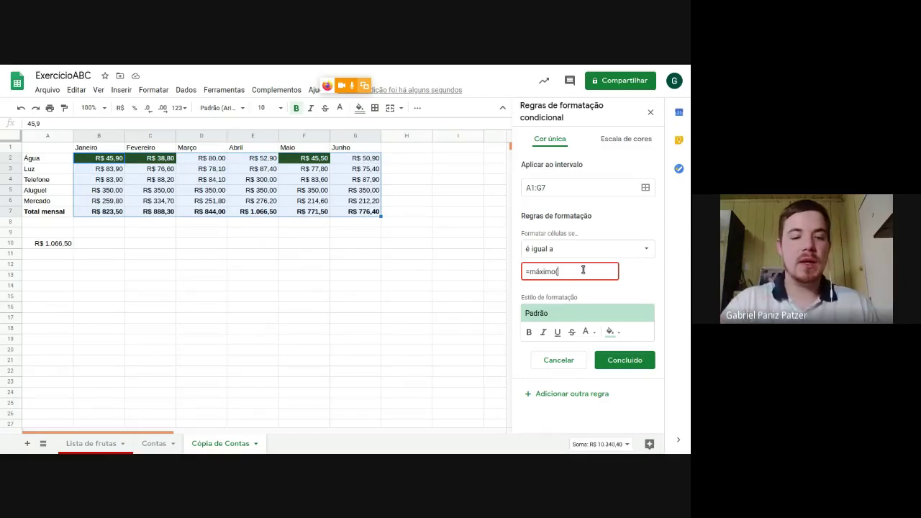
type("b2")
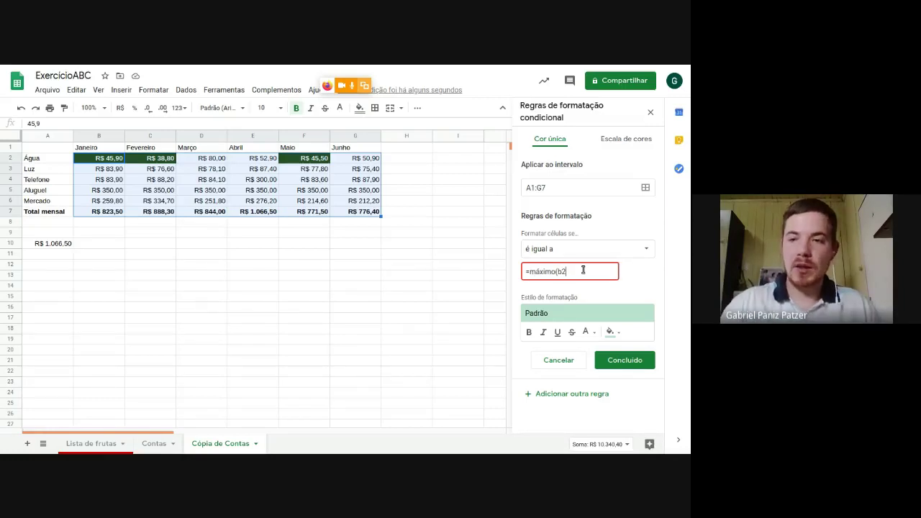
key("BackSpace")
key("BackSpace")
type("$b$2")
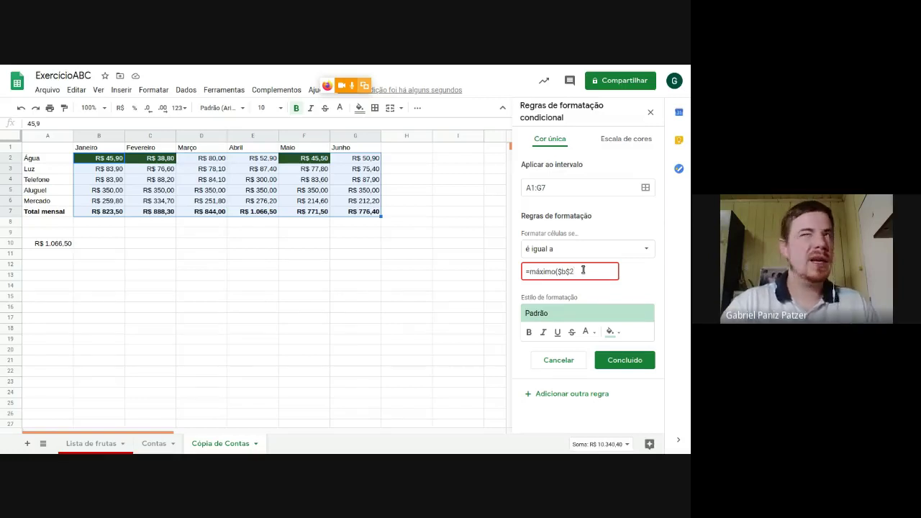
type(":")
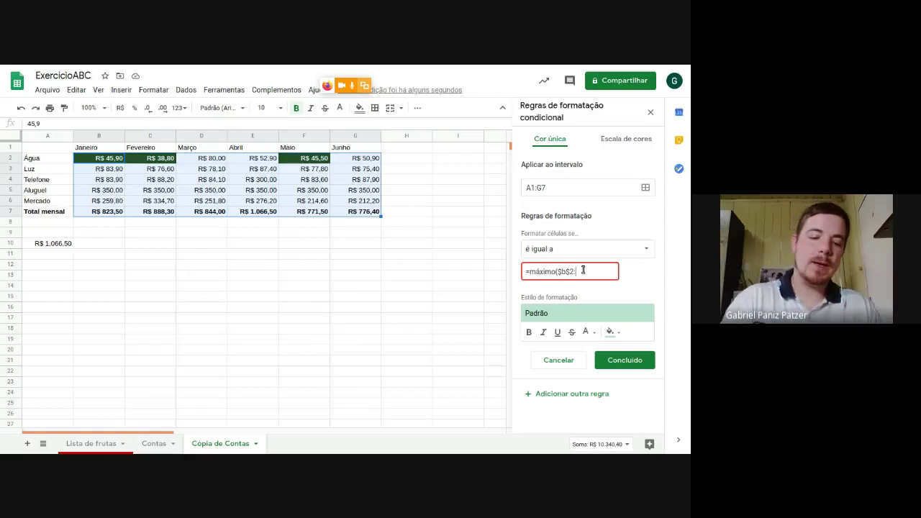
type("$g")
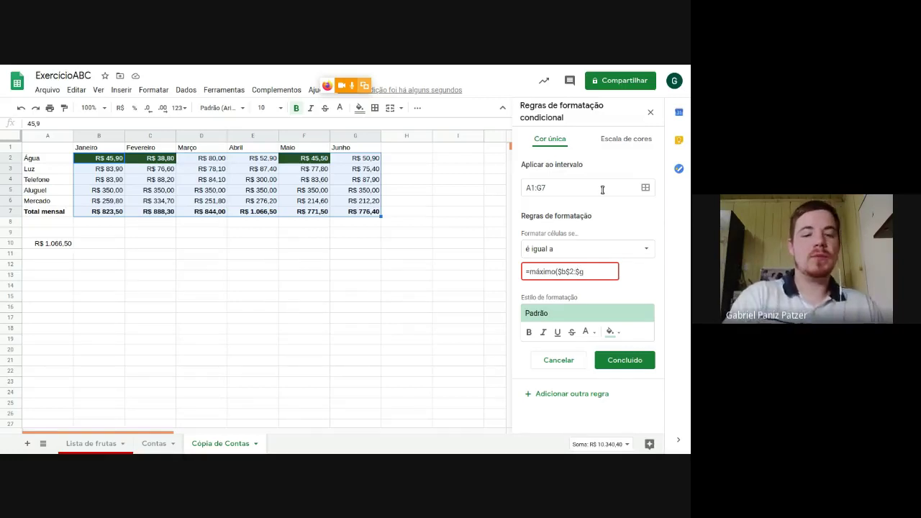
type("$7")
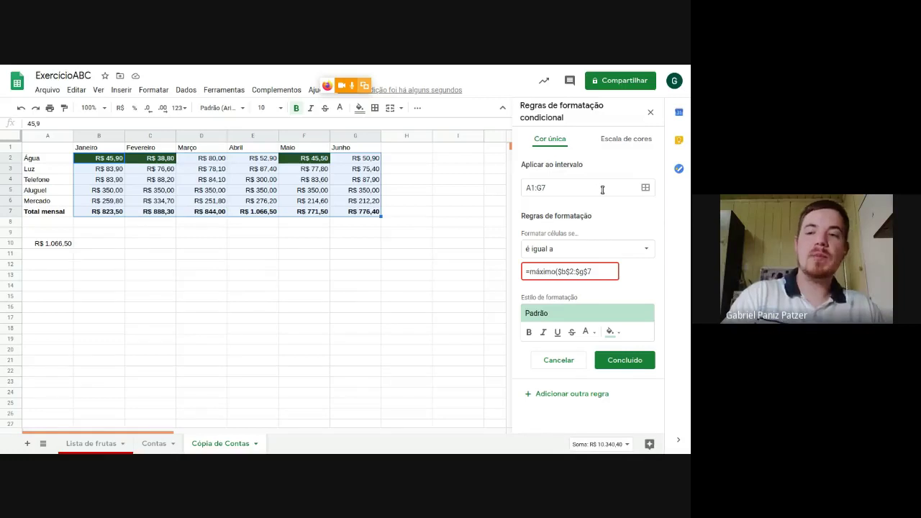
type(")")
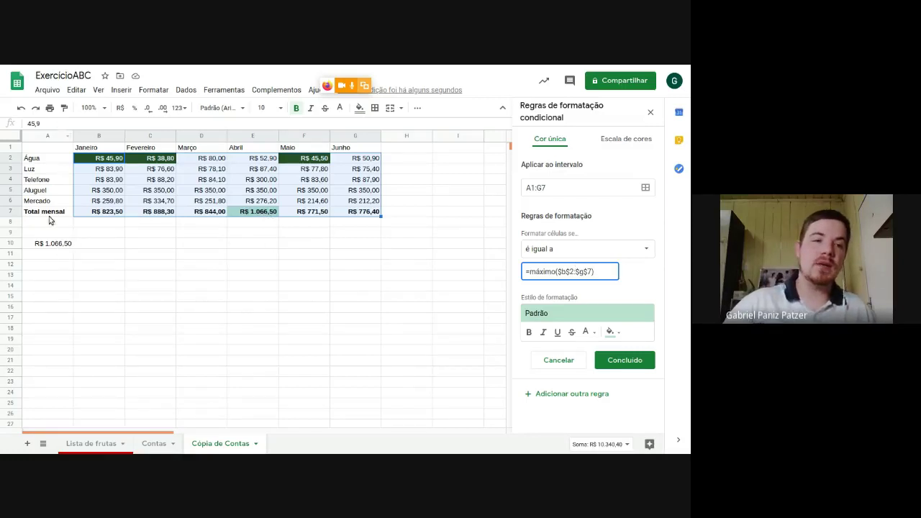
- Make the "é igual a" rule compare against the maximum cell with the absolute reference =$a$10
left_click(46, 246)
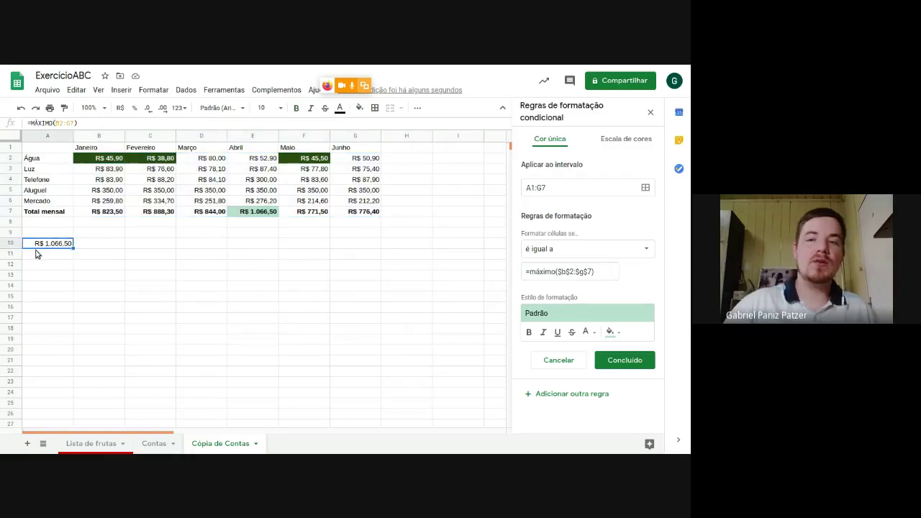
left_click_drag(596, 271, 528, 271)
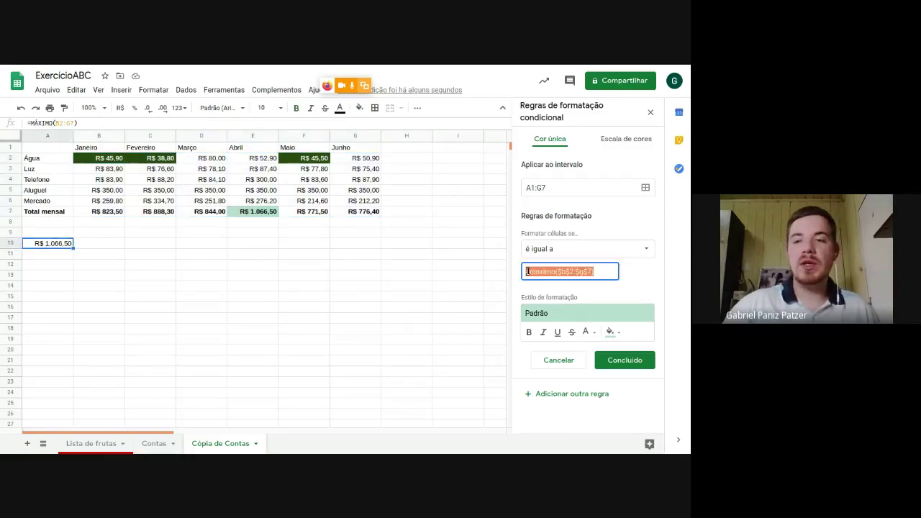
type("$a$10")
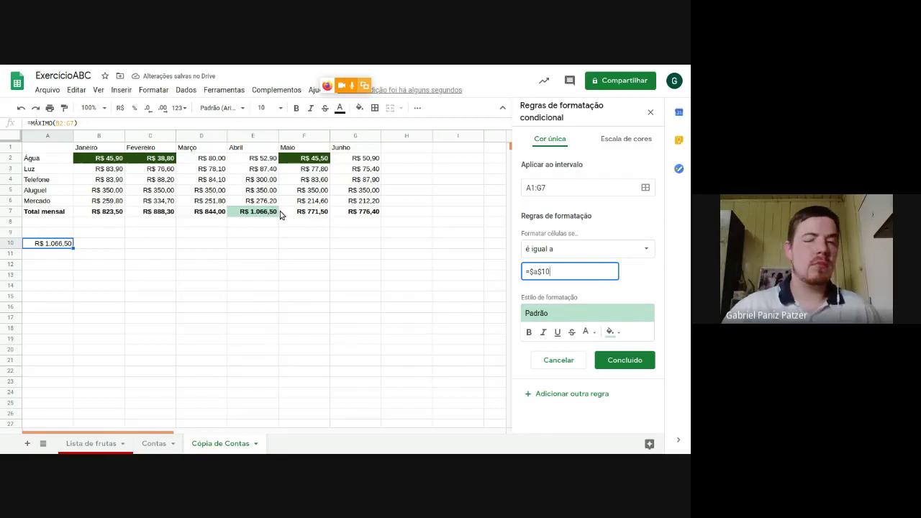
- Apply the default light red fill style to the maximum-value rule and save the rule
left_click(619, 315)
left_click(629, 342)
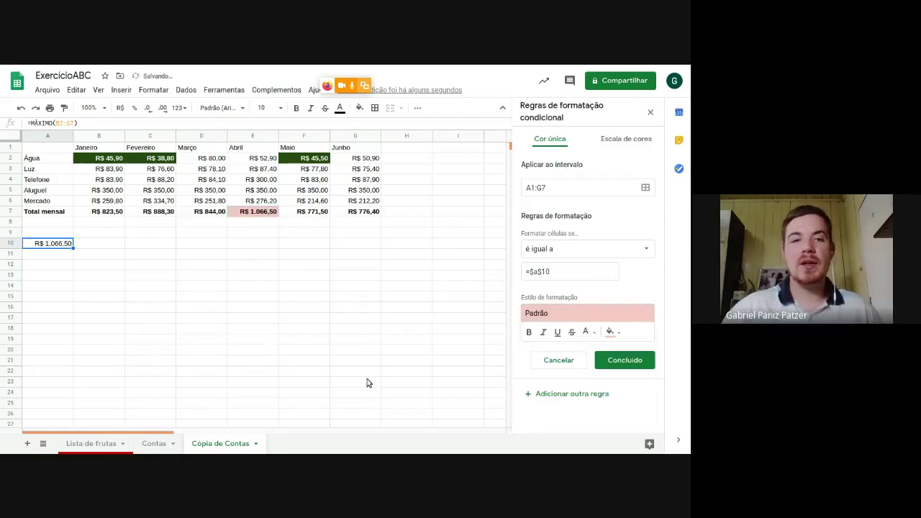
left_click(626, 360)
left_click(437, 290)
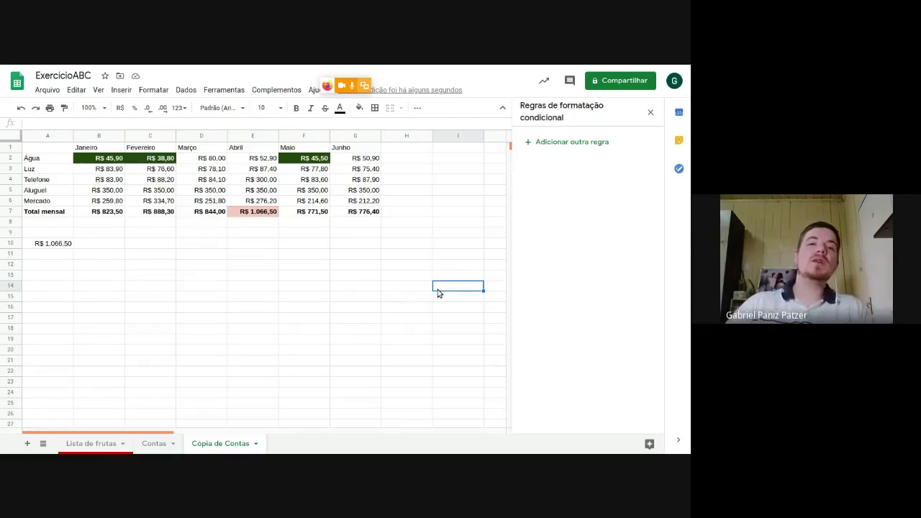
- Change the Telefone value for Junho in cell G4 to 13
left_click(363, 179)
type("13")
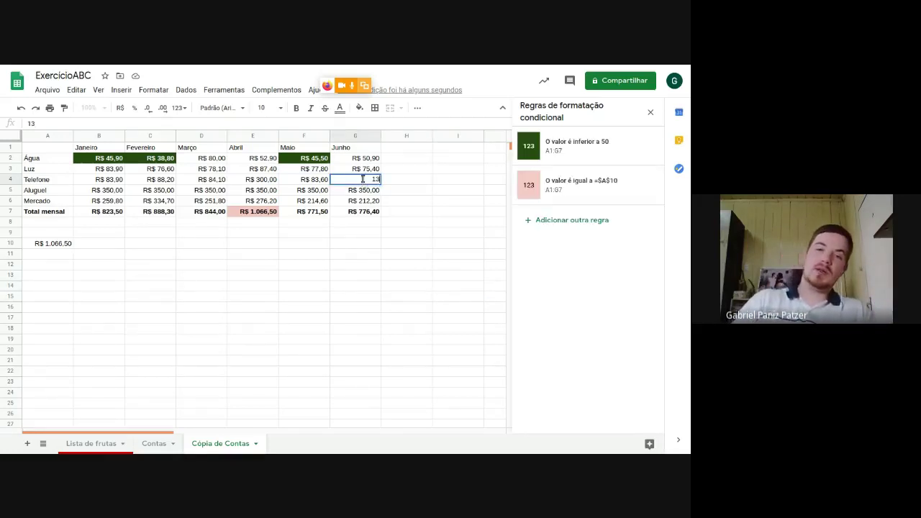
key("Return")
- Change the Mercado value for Maio in cell F6 to 500
left_click(324, 201)
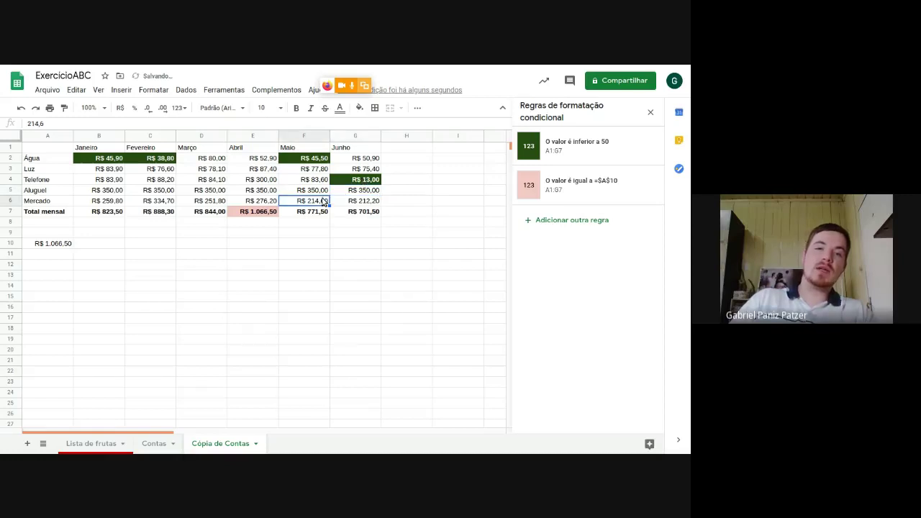
type("500")
key("Return")
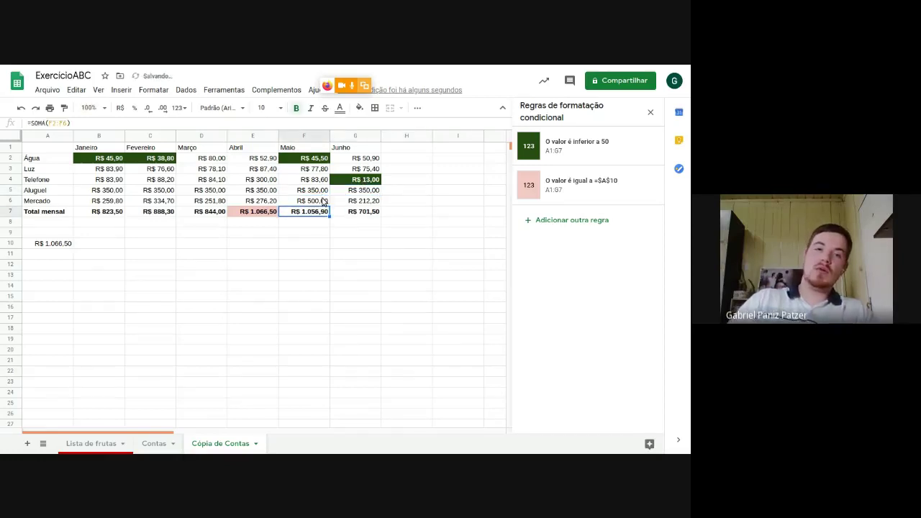
- Raise the Mercado value for Maio in cell F6 to 6000
left_click(316, 202)
type("6000")
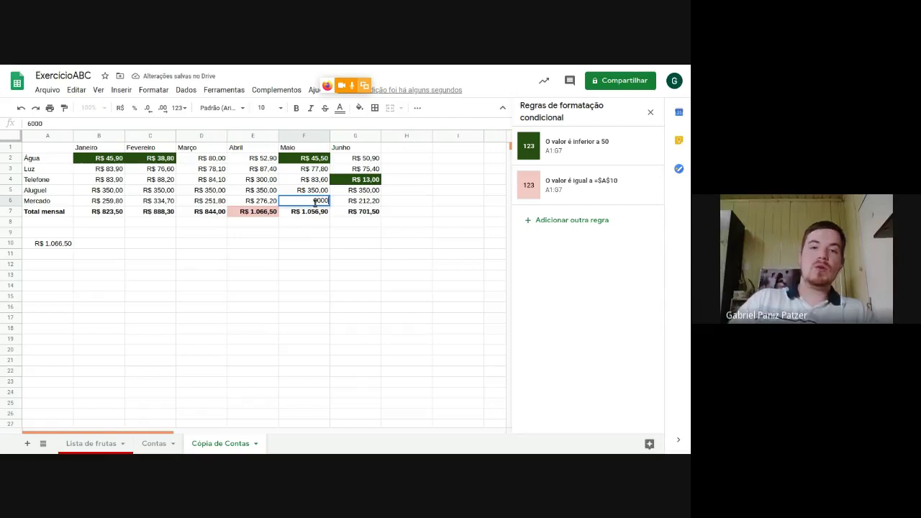
key("Return")
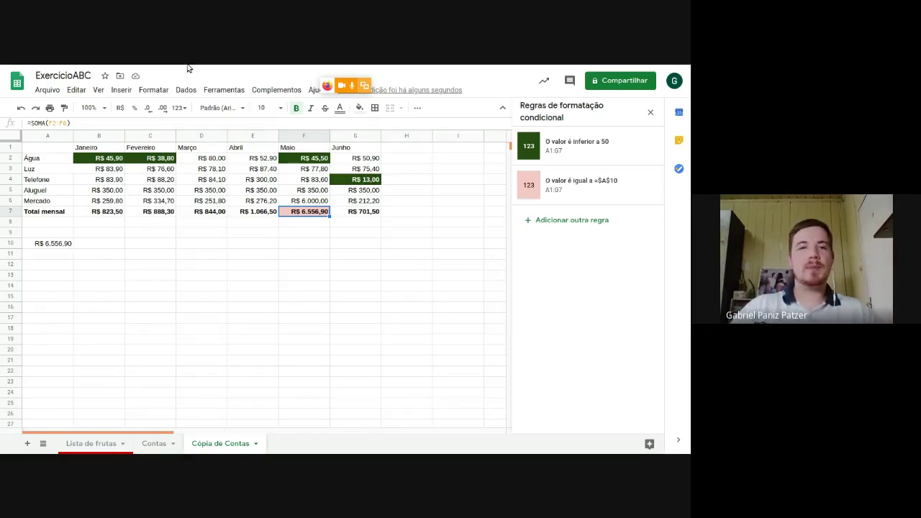
left_click(165, 63)
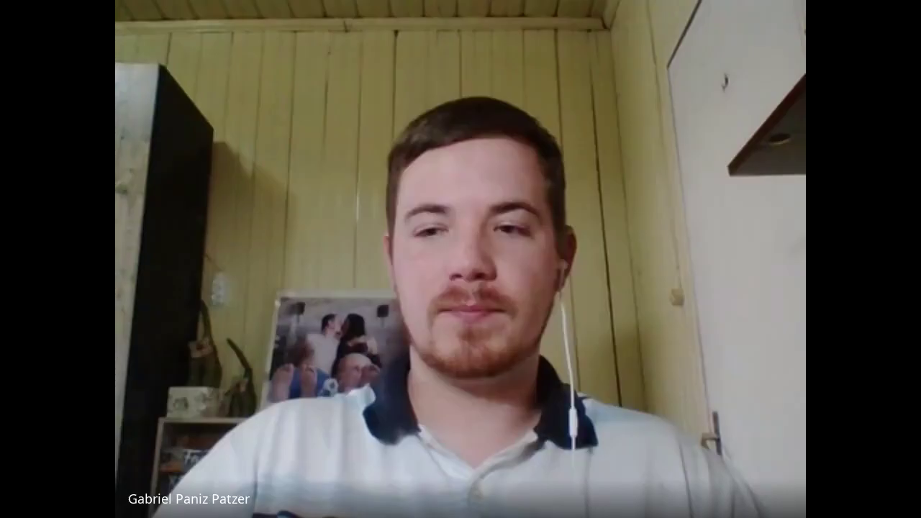